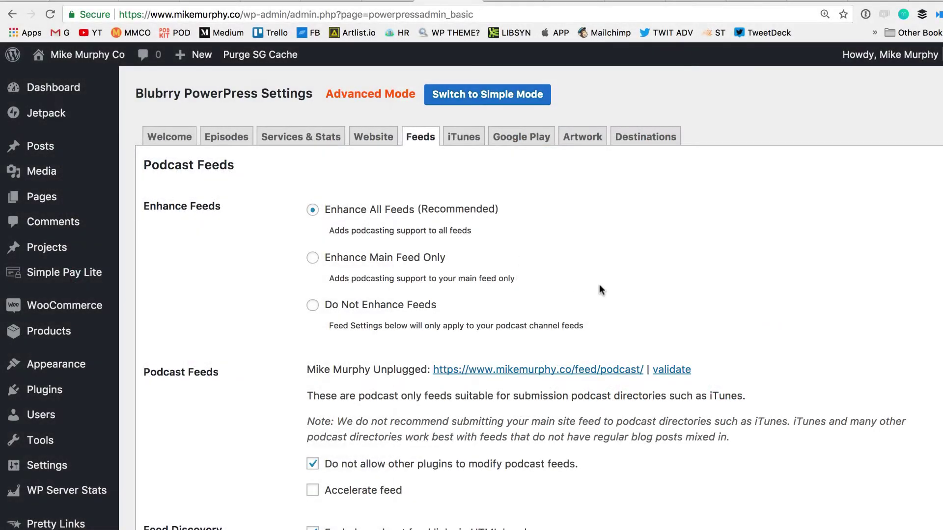
pyautogui.scroll(-1, 598, 290)
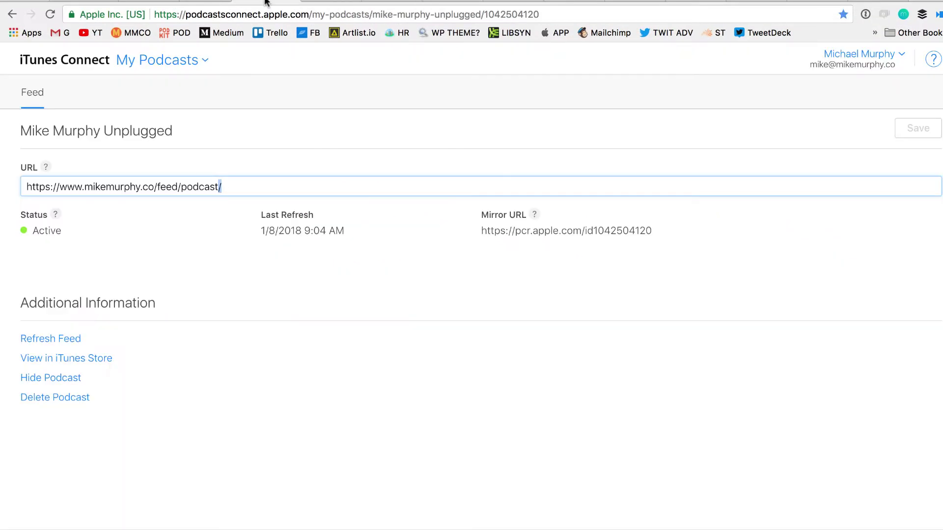
# Switch from the iTunes Connect browser tab to the Libsyn show settings tab.
pyautogui.click(528, 29)
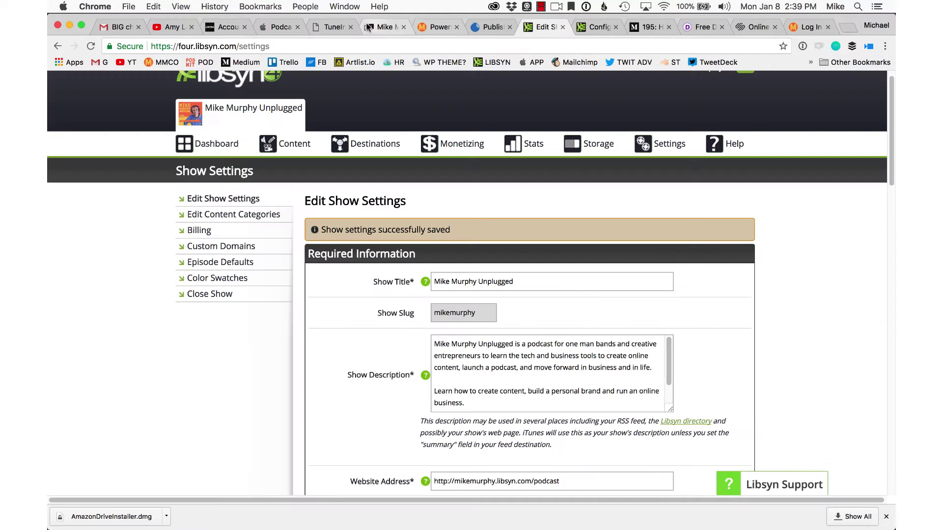
pyautogui.click(335, 27)
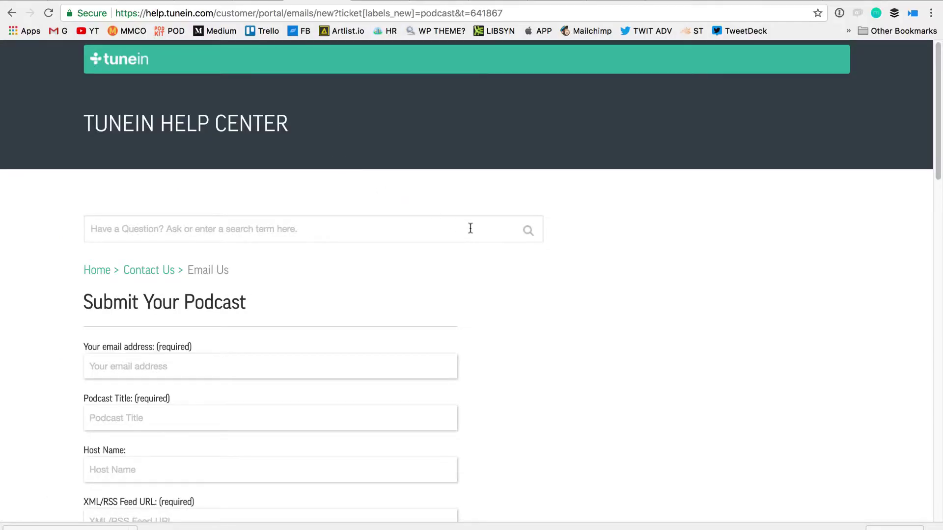
pyautogui.scroll(-3, 469, 228)
pyautogui.scroll(2, 469, 228)
pyautogui.scroll(-3, 469, 229)
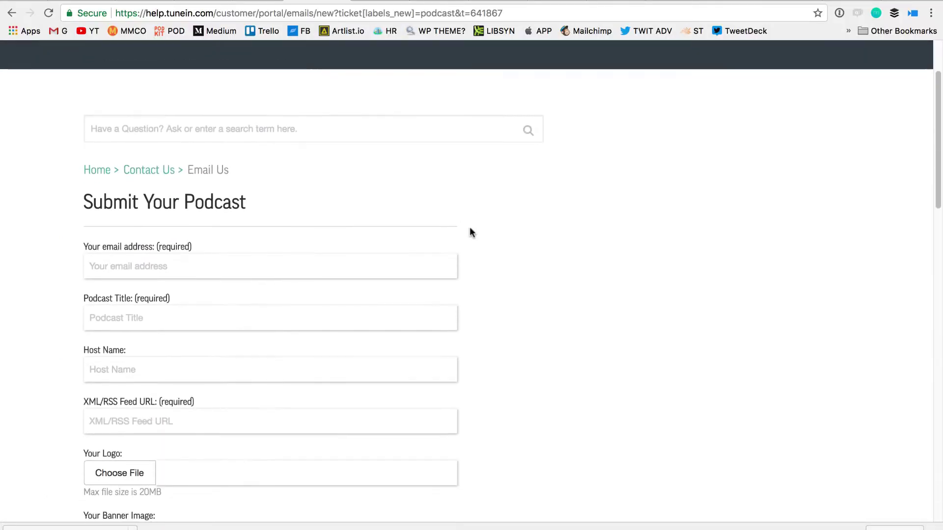
pyautogui.scroll(-3, 469, 227)
pyautogui.scroll(-1, 469, 227)
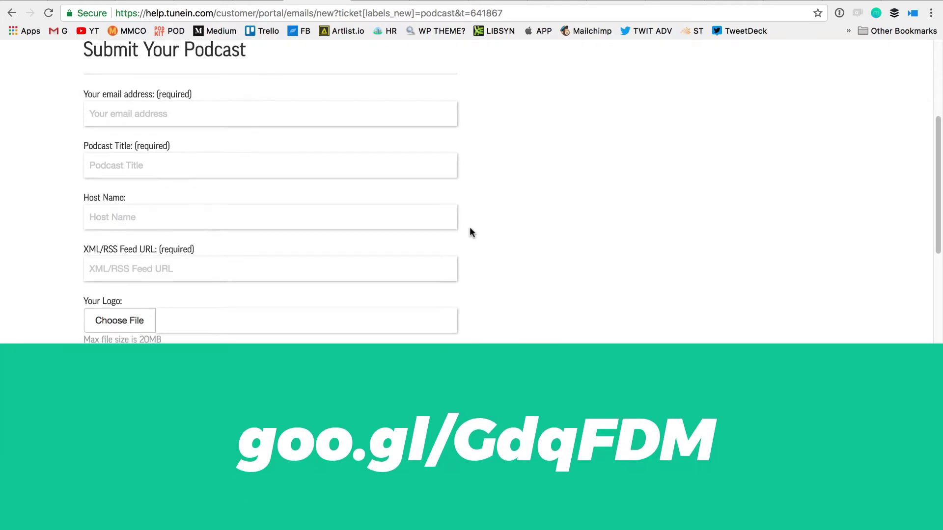
pyautogui.scroll(-1, 223, 266)
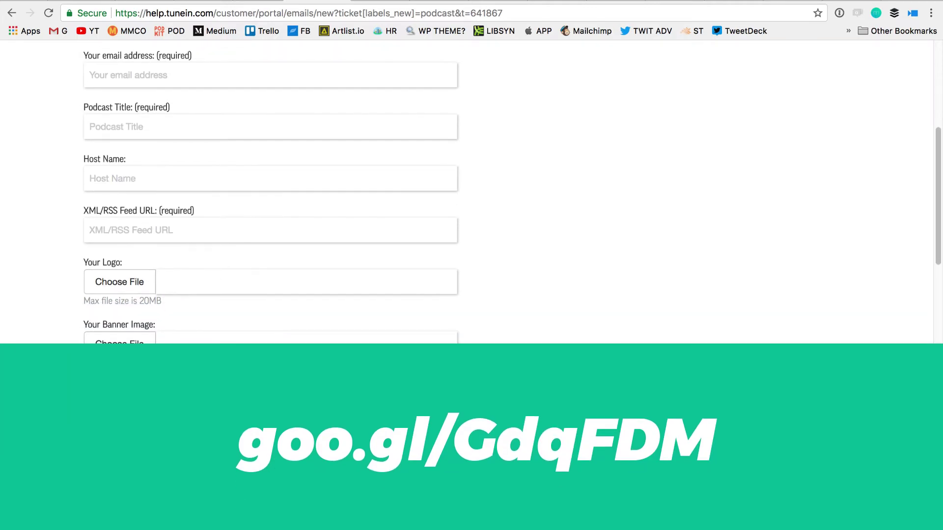
pyautogui.scroll(-3, 237, 327)
pyautogui.scroll(-3, 236, 328)
pyautogui.scroll(-3, 237, 328)
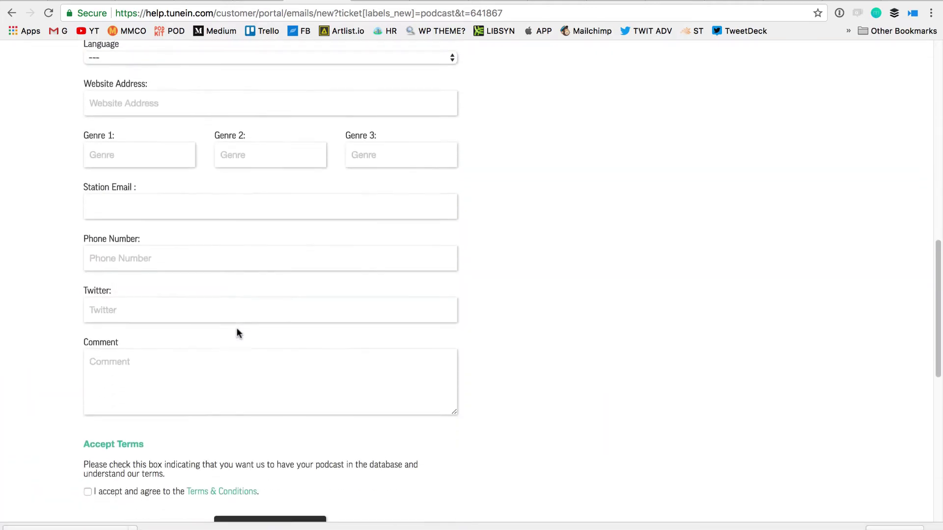
pyautogui.scroll(-3, 236, 328)
pyautogui.scroll(-1, 236, 328)
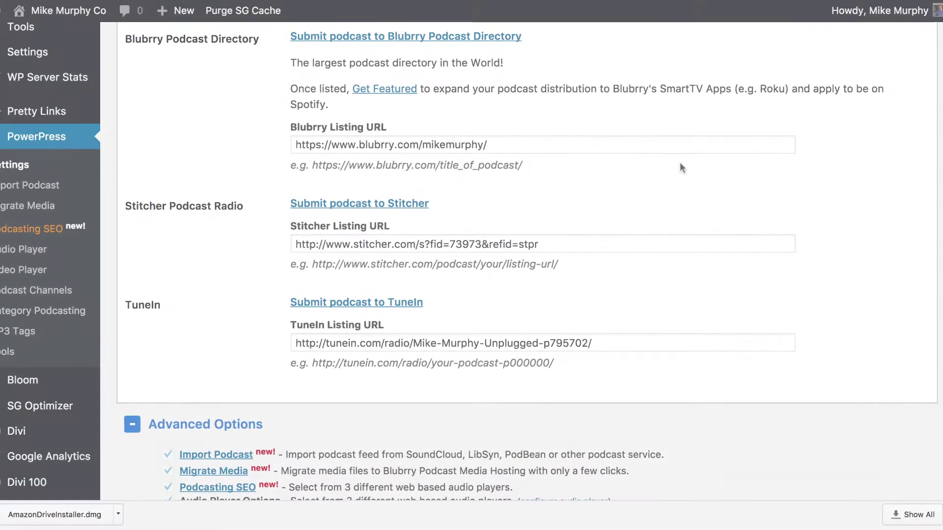
pyautogui.scroll(4, 684, 155)
pyautogui.scroll(4, 684, 154)
pyautogui.scroll(3, 684, 154)
pyautogui.scroll(3, 684, 154)
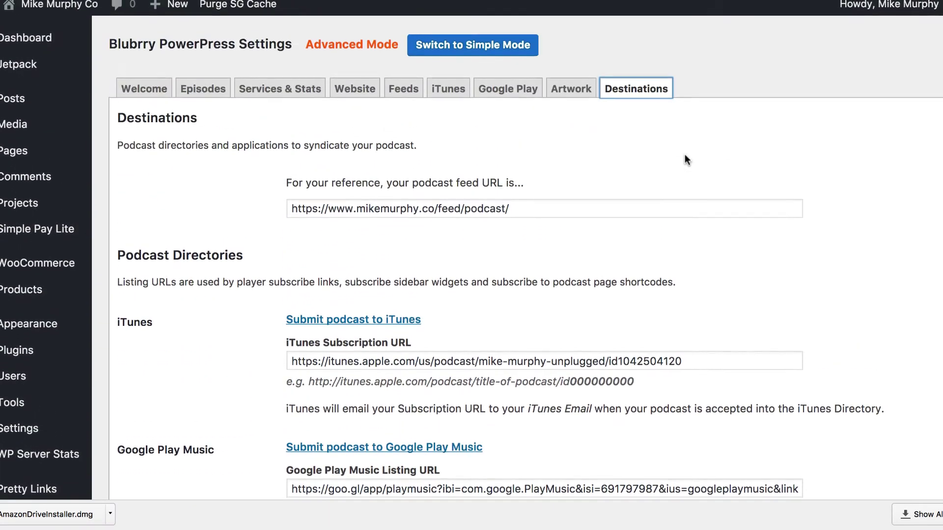
pyautogui.scroll(-1, 685, 154)
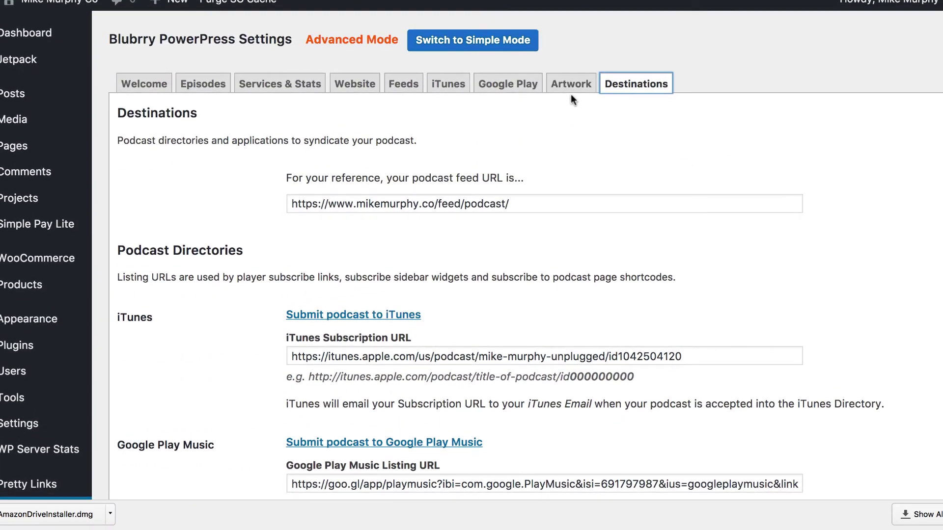
pyautogui.scroll(-5, 644, 127)
pyautogui.scroll(-4, 644, 126)
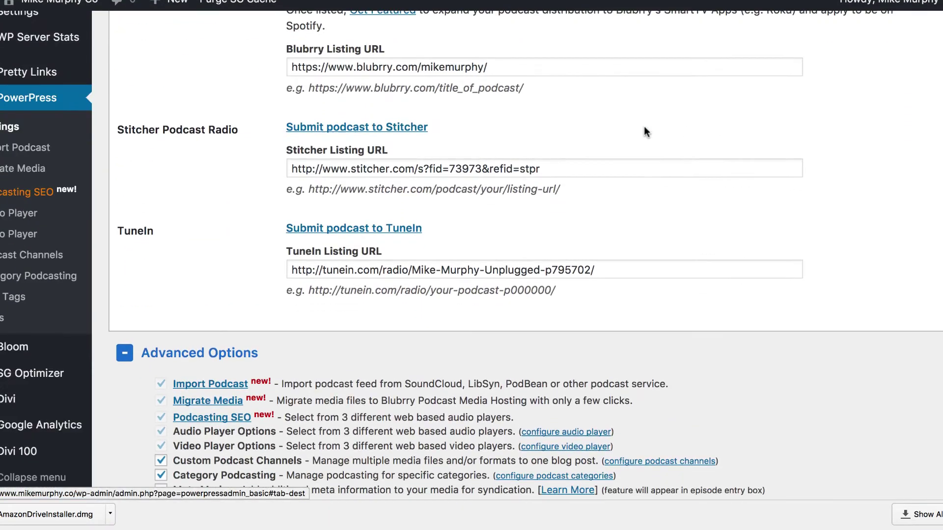